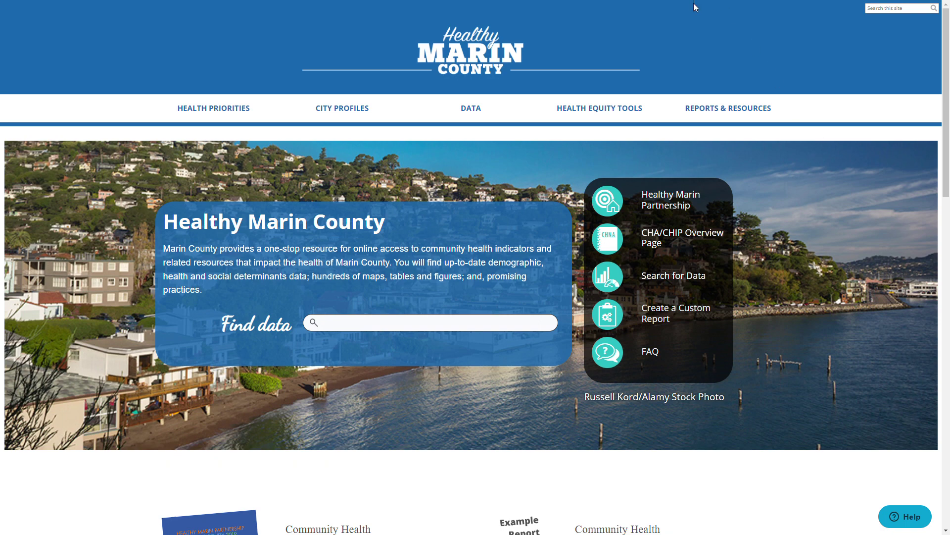
Go to Community Dashboards from the DATA menu to see the dashboard list.
{"action": "left_click", "coordinate": [470, 111]}
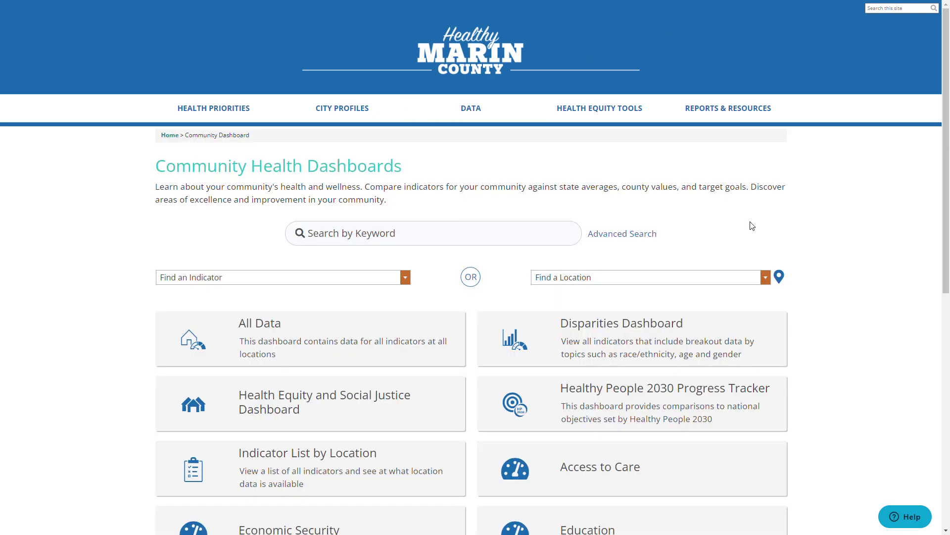
Open Advanced Search: Build a Custom Dashboard from the keyword search area.
{"action": "left_click", "coordinate": [640, 237]}
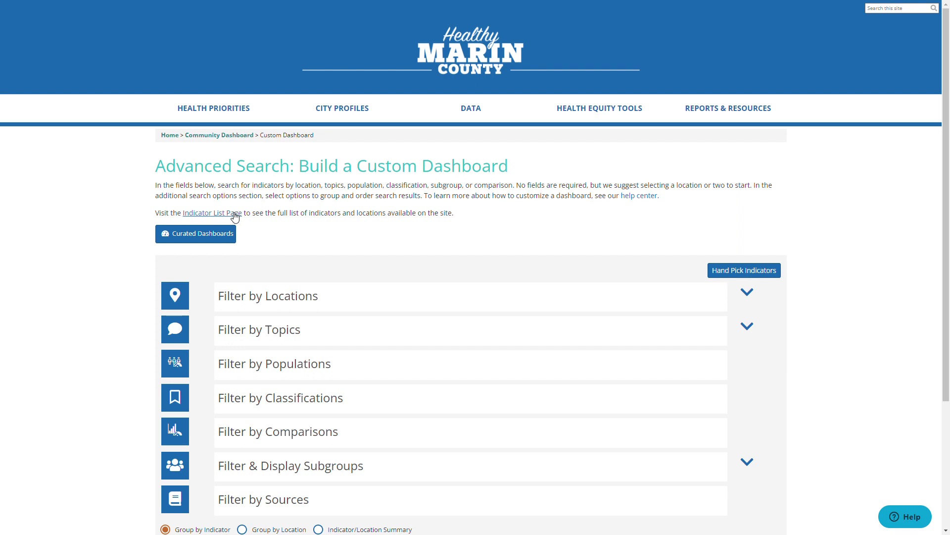
{"action": "left_click", "coordinate": [206, 237]}
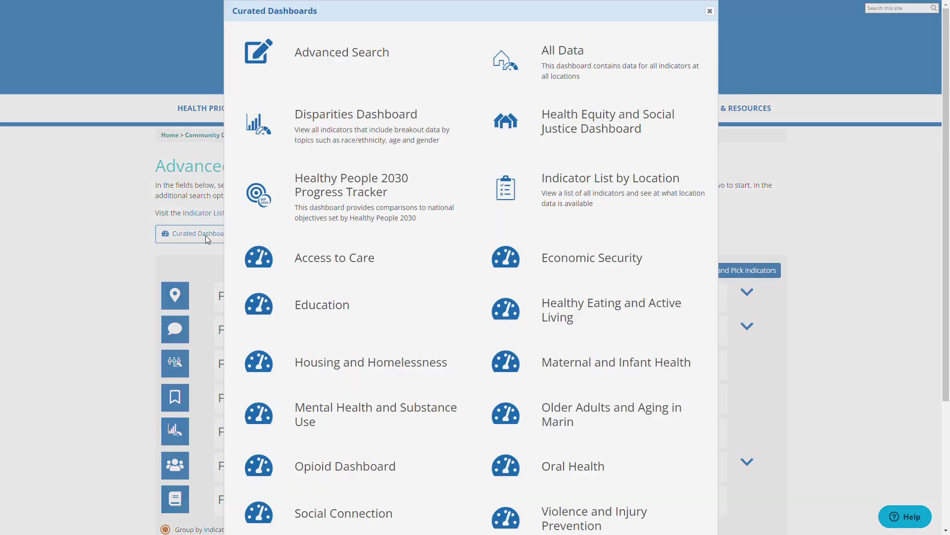
{"action": "left_click", "coordinate": [709, 11]}
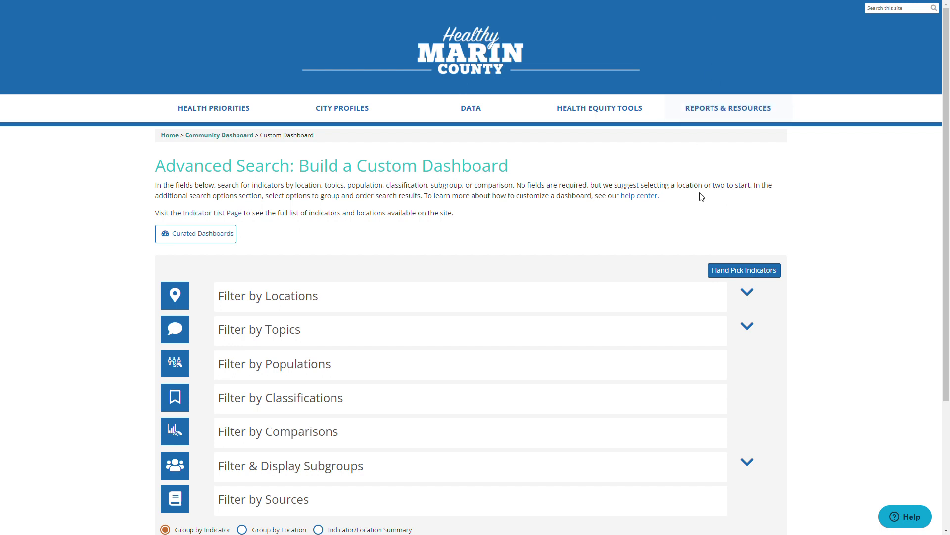
Hand-pick Adults with Diabetes, Age-Adjusted Death Rate due to Diabetes, and Diabetes: Medicare Population.
{"action": "left_click", "coordinate": [746, 274]}
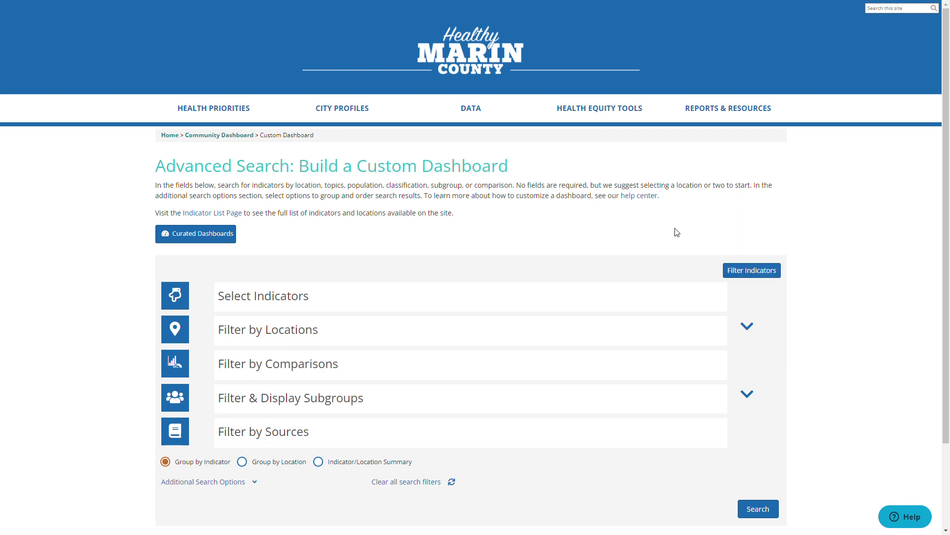
{"action": "left_click", "coordinate": [340, 303]}
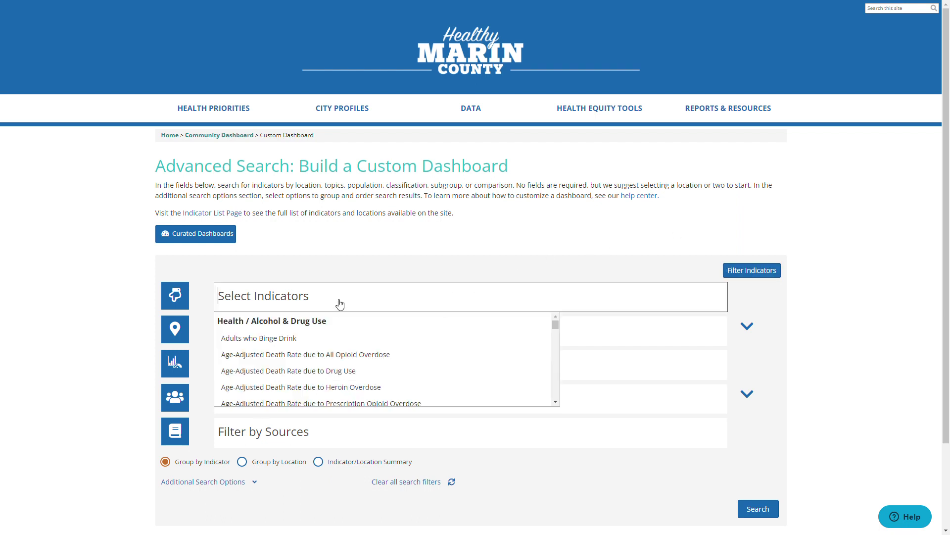
{"action": "type", "text": "dia"}
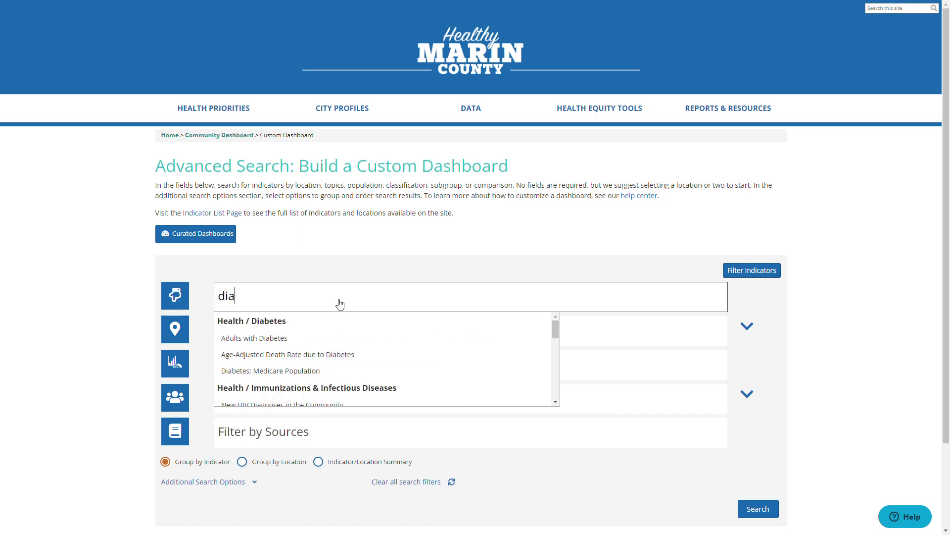
{"action": "type", "text": "be"}
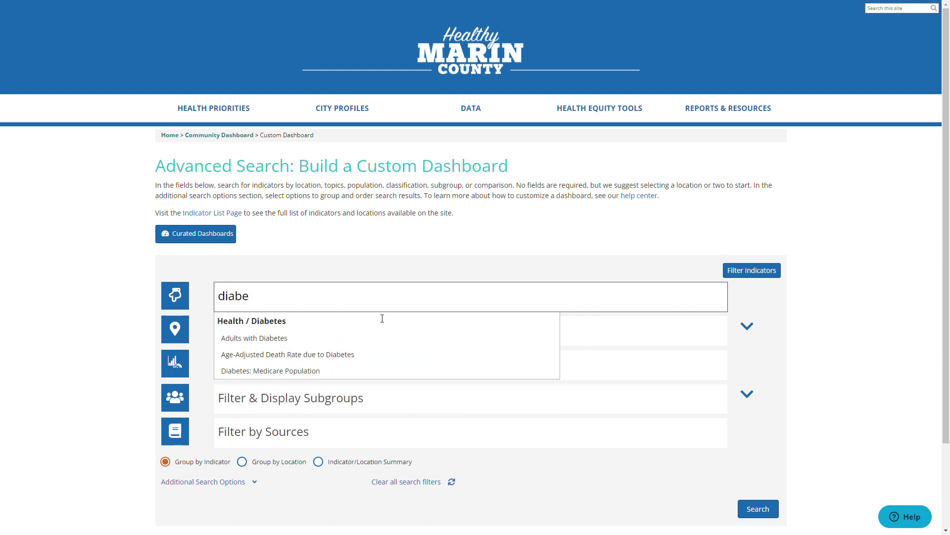
{"action": "left_click", "coordinate": [369, 339]}
{"action": "left_click", "coordinate": [364, 355]}
{"action": "left_click", "coordinate": [363, 370]}
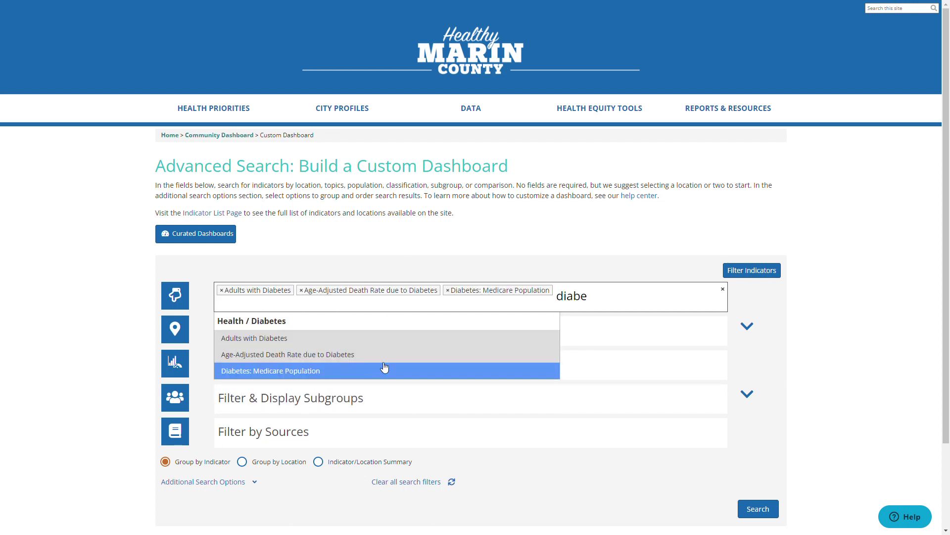
{"action": "left_click", "coordinate": [884, 350]}
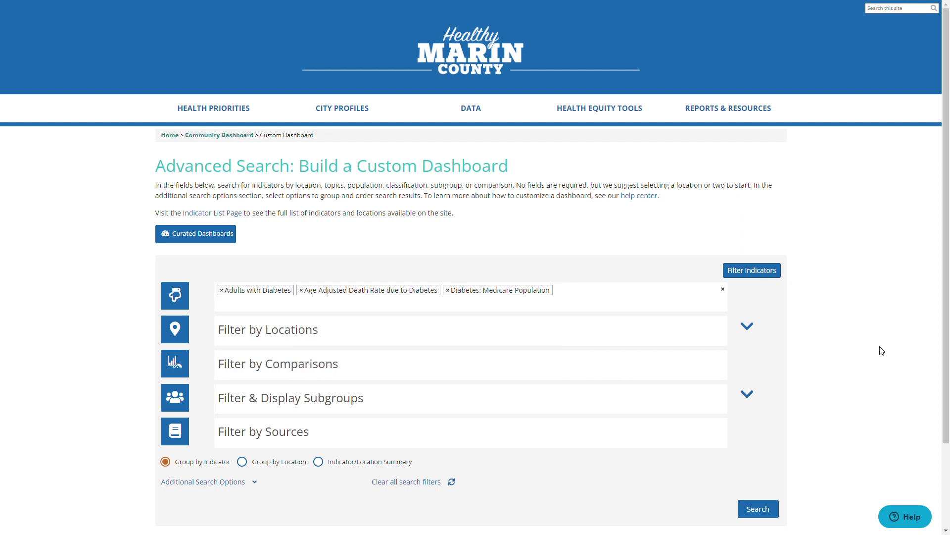
Add County: Marin and Zip Code: Belvedere, Tiburon (94920) as dashboard locations.
{"action": "left_click", "coordinate": [332, 340]}
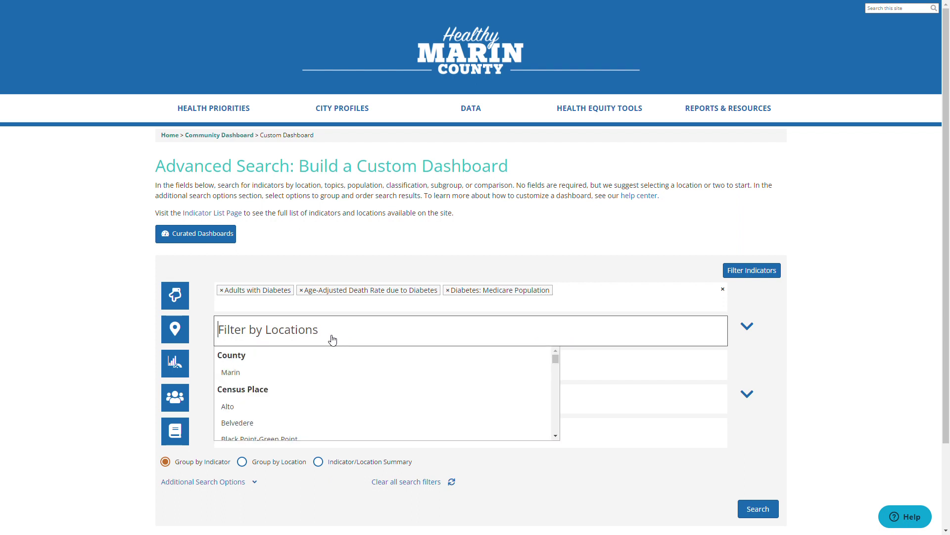
{"action": "left_click", "coordinate": [304, 371]}
{"action": "scroll", "coordinate": [304, 384], "scroll_direction": "down", "scroll_amount": 4}
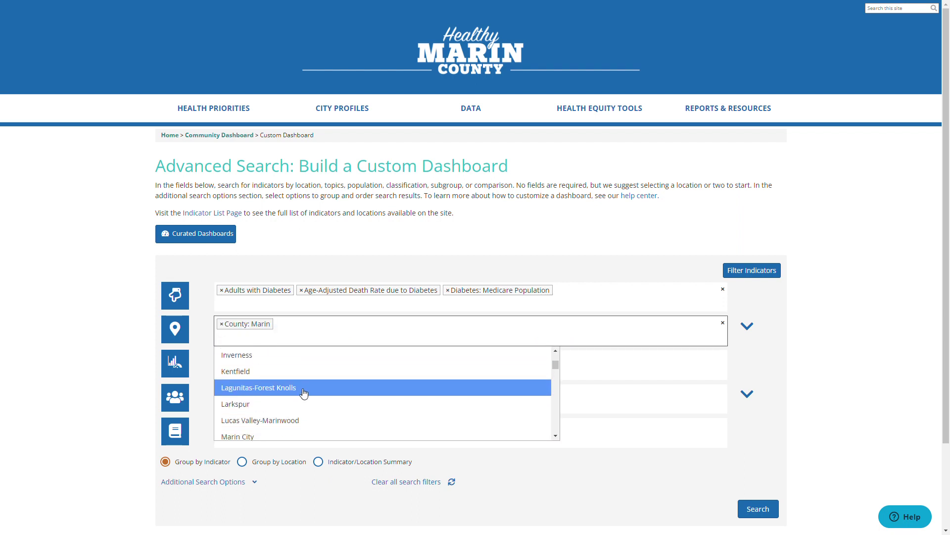
{"action": "scroll", "coordinate": [302, 396], "scroll_direction": "down", "scroll_amount": 6}
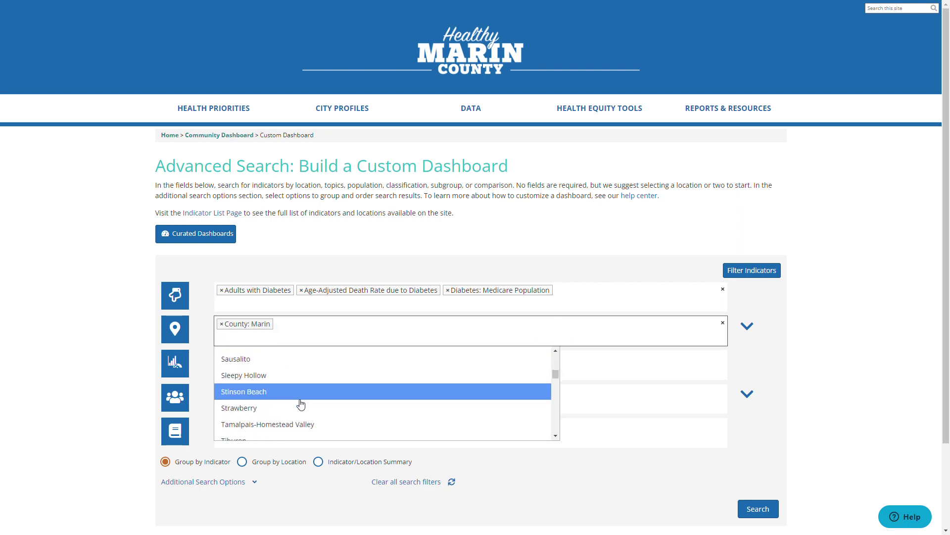
{"action": "scroll", "coordinate": [300, 404], "scroll_direction": "down", "scroll_amount": 2}
{"action": "left_click", "coordinate": [299, 422]}
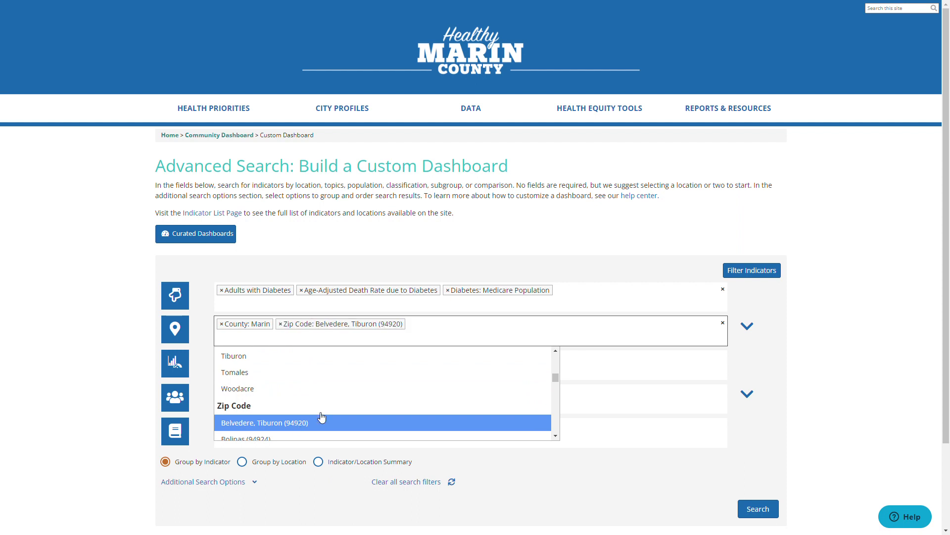
{"action": "left_click", "coordinate": [847, 338]}
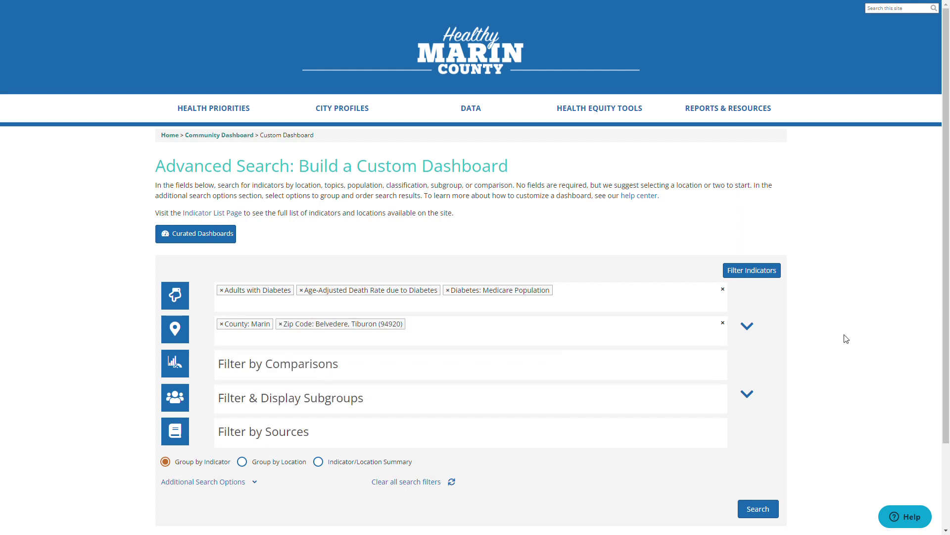
{"action": "left_click", "coordinate": [761, 331]}
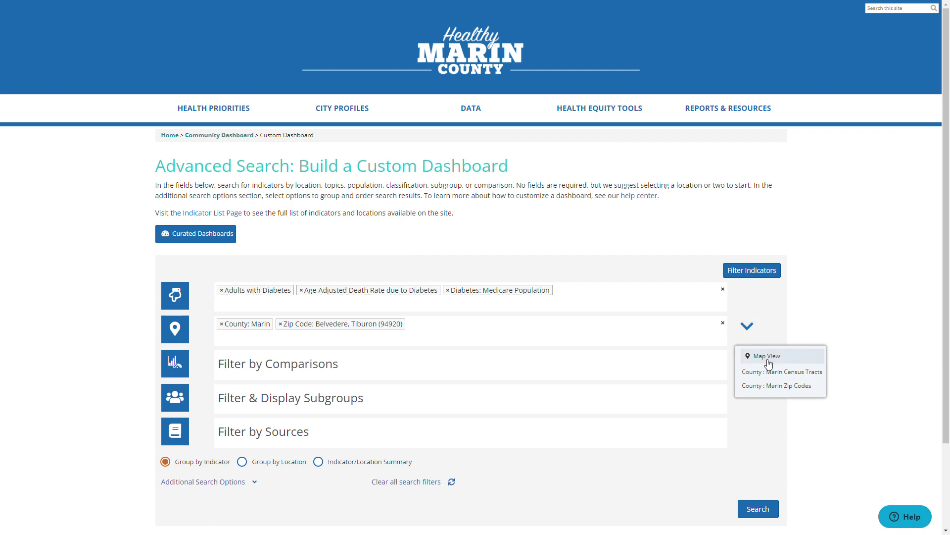
Open the Select Locations map, then close it to return to the search form.
{"action": "left_click", "coordinate": [768, 356]}
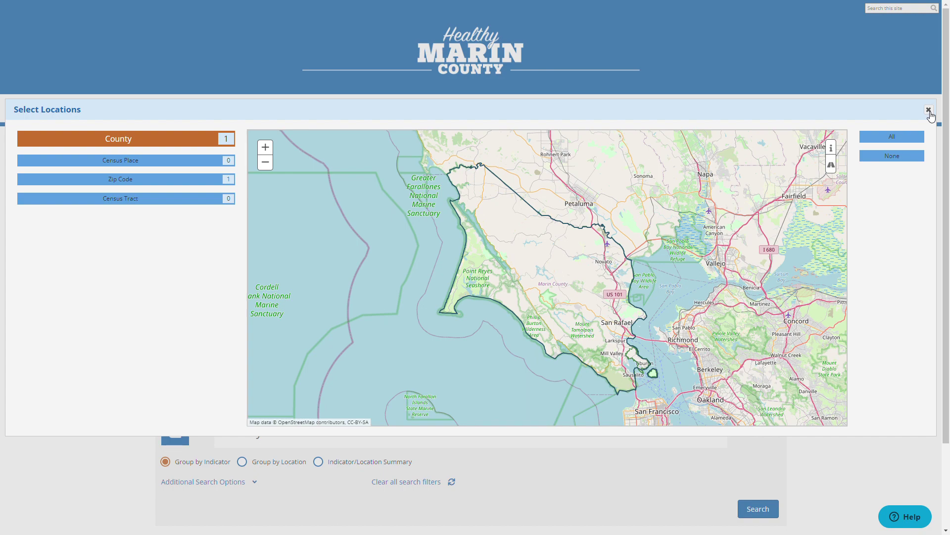
{"action": "left_click", "coordinate": [928, 110]}
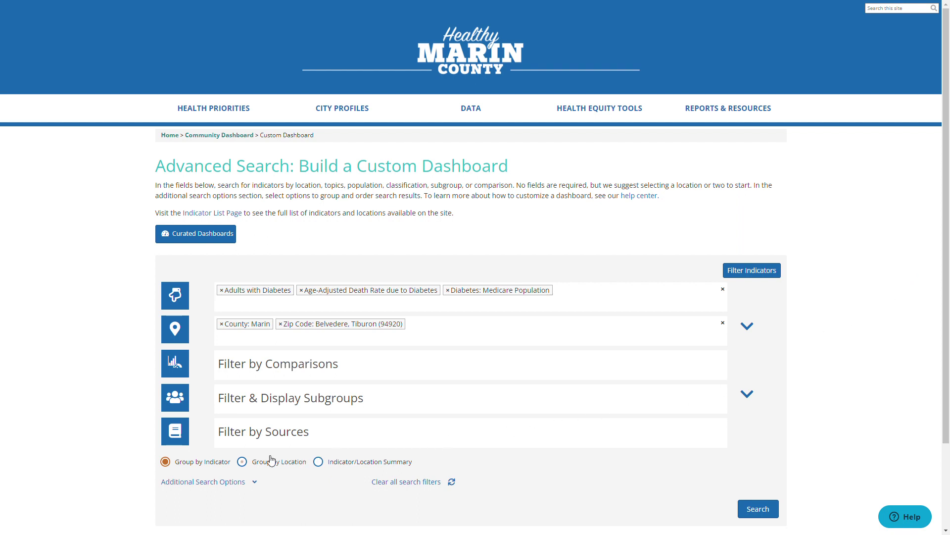
{"action": "mouse_move", "coordinate": [177, 432]}
{"action": "left_click", "coordinate": [273, 463]}
{"action": "left_click", "coordinate": [342, 465]}
{"action": "left_click", "coordinate": [204, 462]}
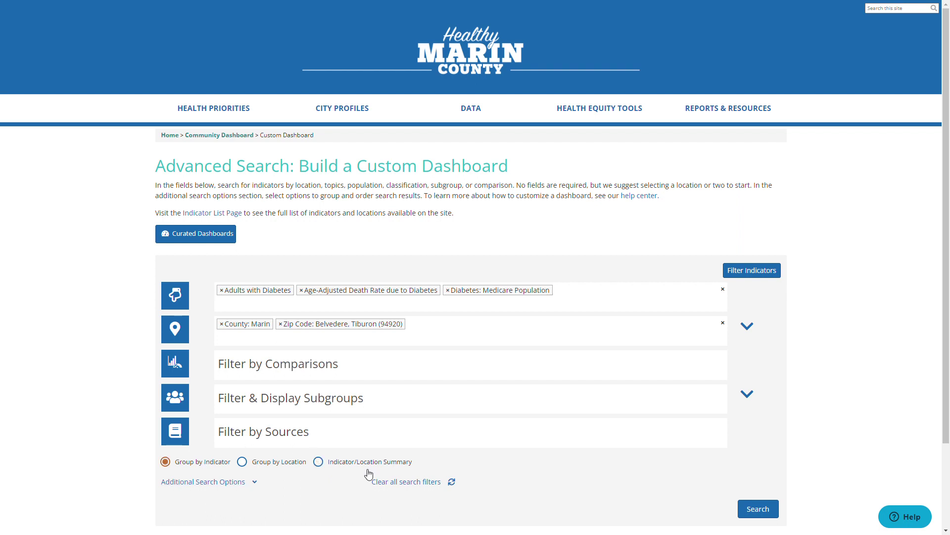
Run the diabetes search by indicator, then select Group by Location.
{"action": "left_click", "coordinate": [765, 518]}
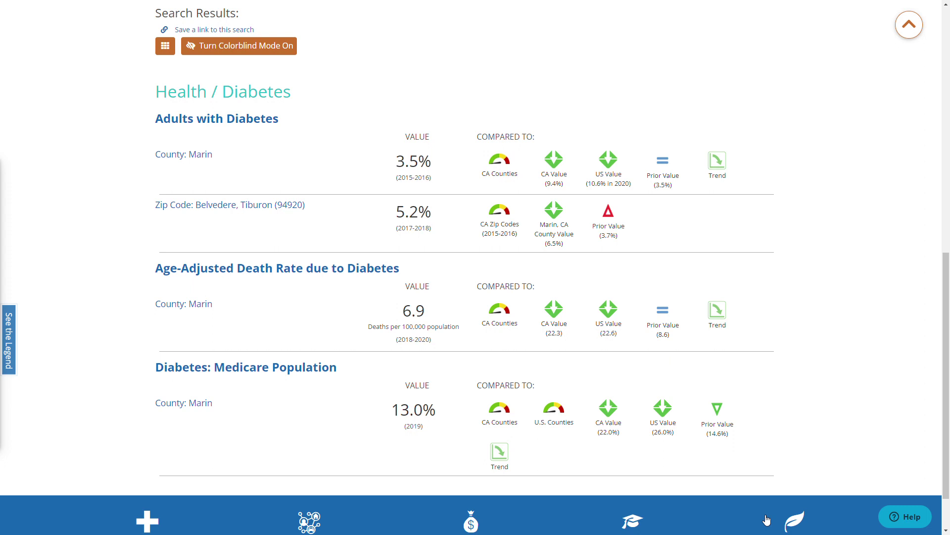
{"action": "scroll", "coordinate": [270, 254], "scroll_direction": "up", "scroll_amount": 3}
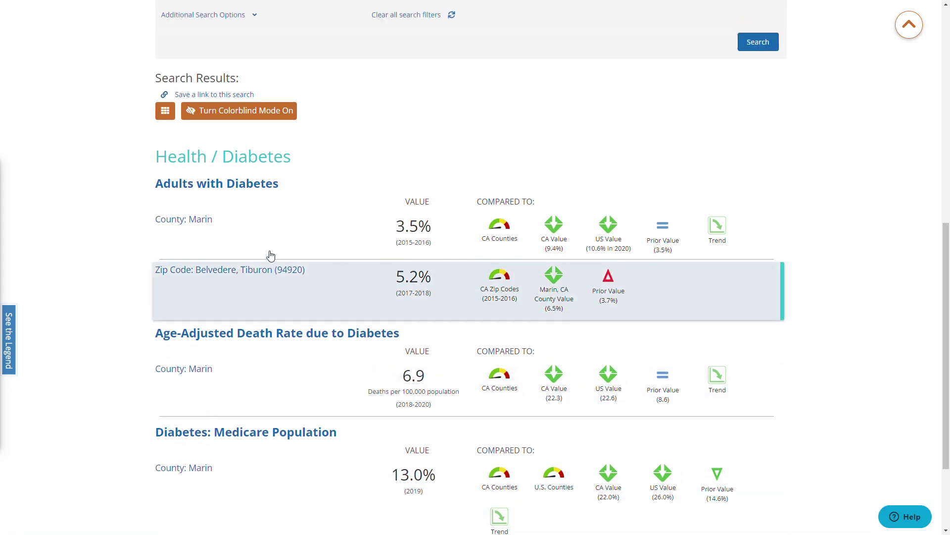
{"action": "left_click", "coordinate": [276, 93]}
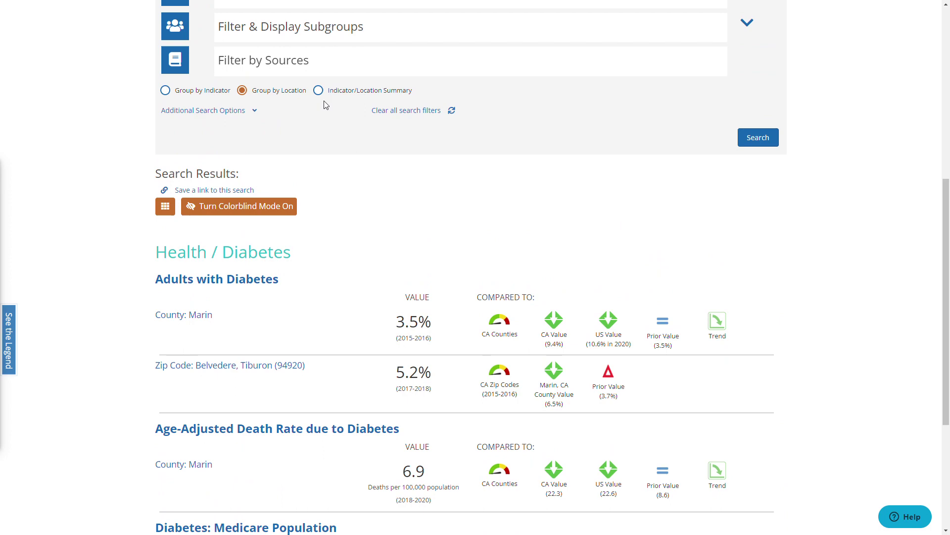
Rerun the search so the diabetes results are grouped by location.
{"action": "left_click", "coordinate": [757, 138]}
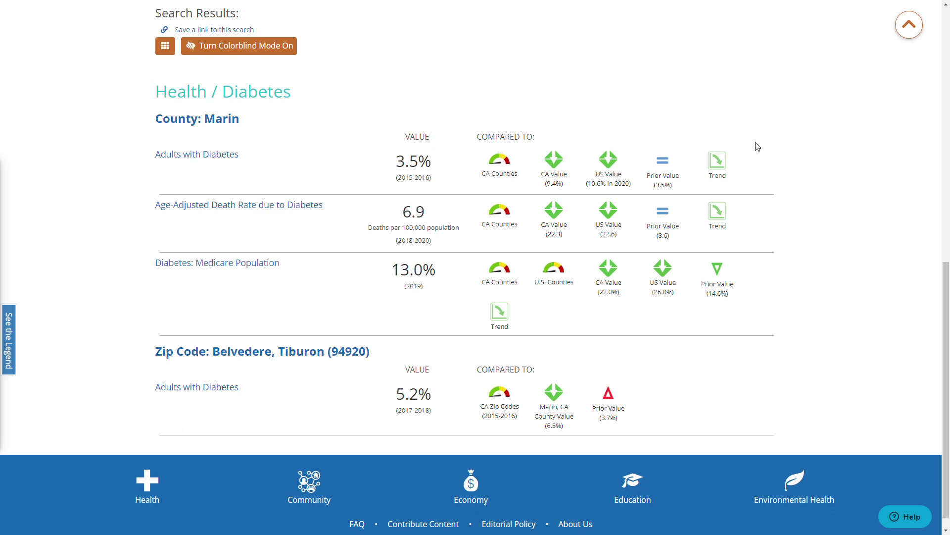
{"action": "scroll", "coordinate": [758, 147], "scroll_direction": "up", "scroll_amount": 8}
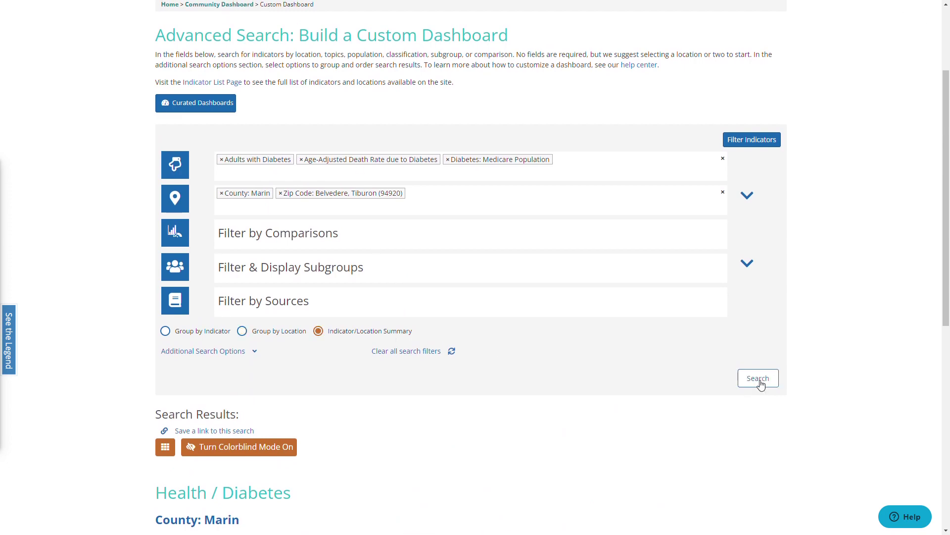
Rerun the search to display the Indicator/Location Summary table.
{"action": "left_click", "coordinate": [760, 384]}
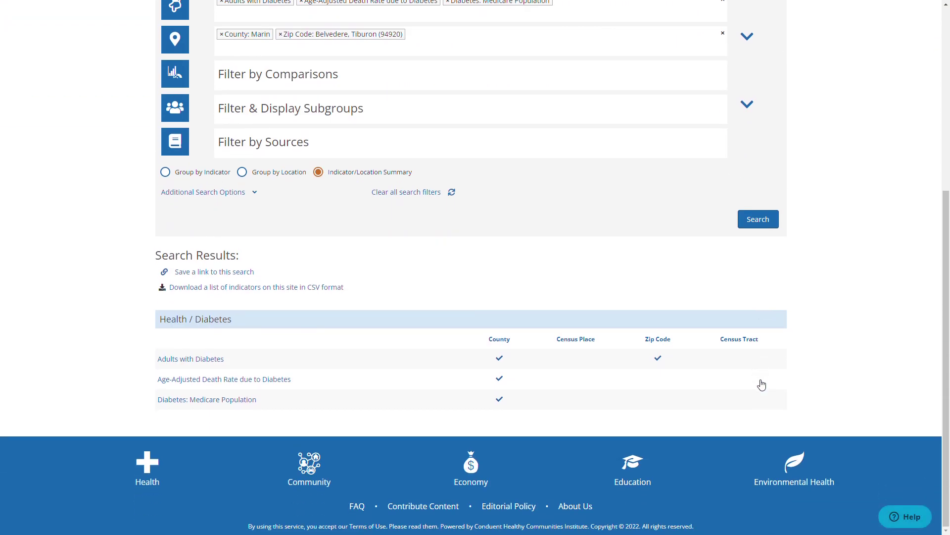
{"action": "scroll", "coordinate": [762, 385], "scroll_direction": "up", "scroll_amount": 10}
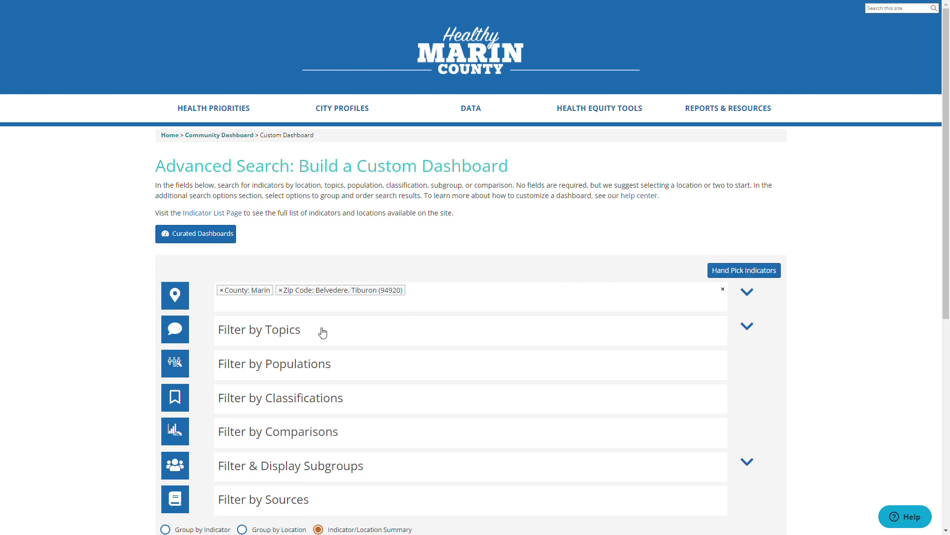
Filter indicators by the Health / Diabetes topic and rerun the summary search.
{"action": "left_click", "coordinate": [292, 333]}
{"action": "scroll", "coordinate": [292, 387], "scroll_direction": "down", "scroll_amount": 3}
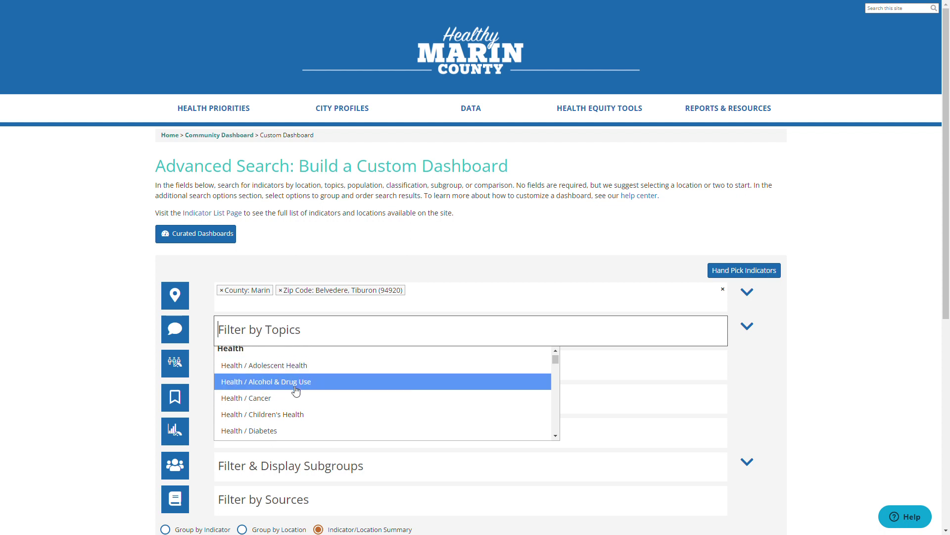
{"action": "left_click", "coordinate": [291, 382]}
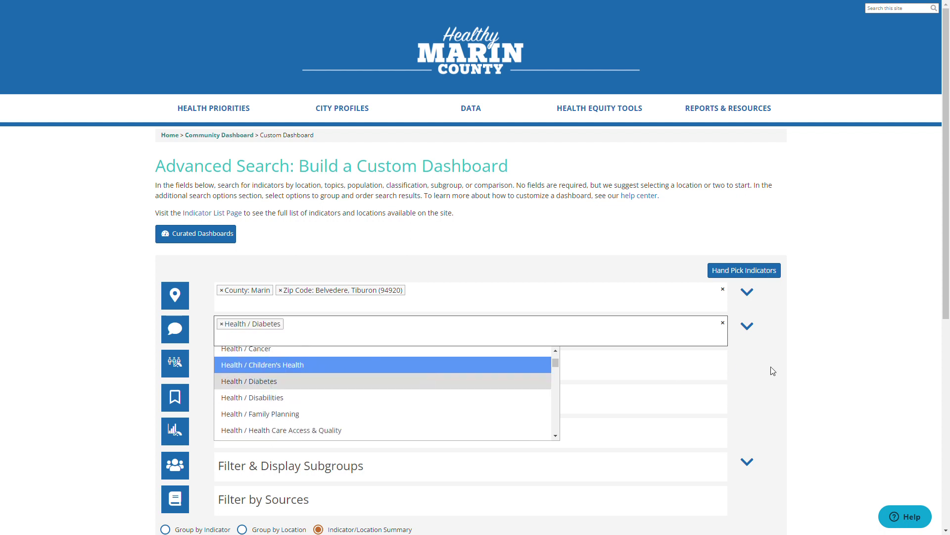
{"action": "left_click", "coordinate": [840, 373]}
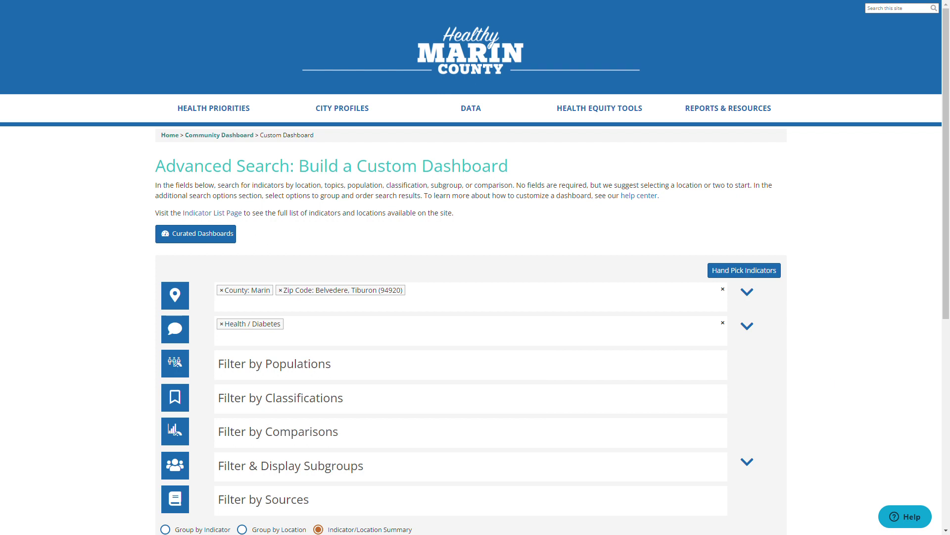
{"action": "scroll", "coordinate": [781, 397], "scroll_direction": "down", "scroll_amount": 6}
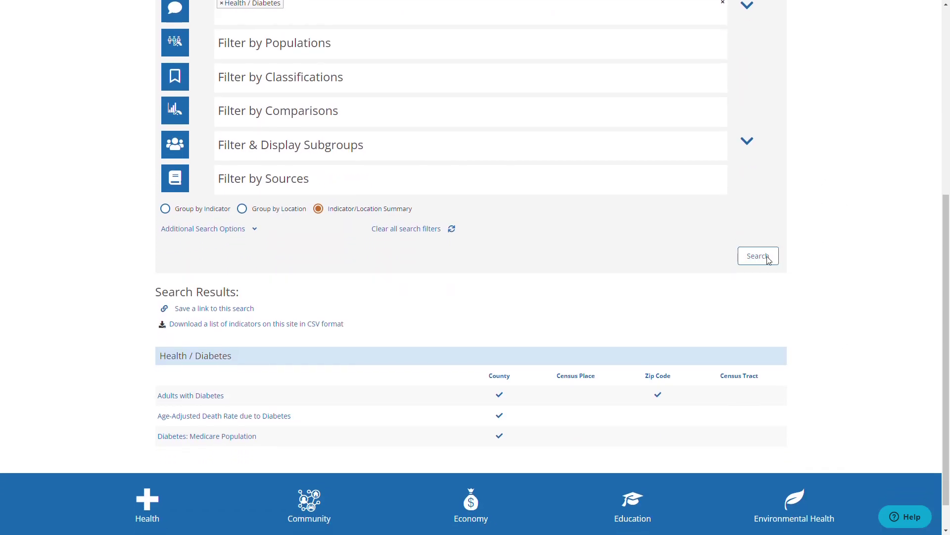
{"action": "left_click", "coordinate": [758, 256]}
{"action": "scroll", "coordinate": [768, 259], "scroll_direction": "down", "scroll_amount": 10}
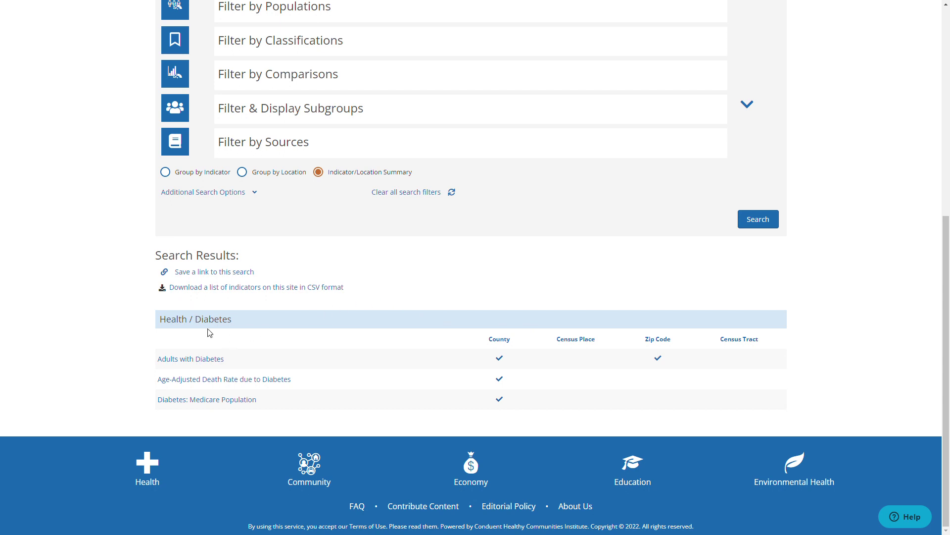
Open 'Save a link to this search' to show the search's shareable URL.
{"action": "left_click", "coordinate": [216, 275]}
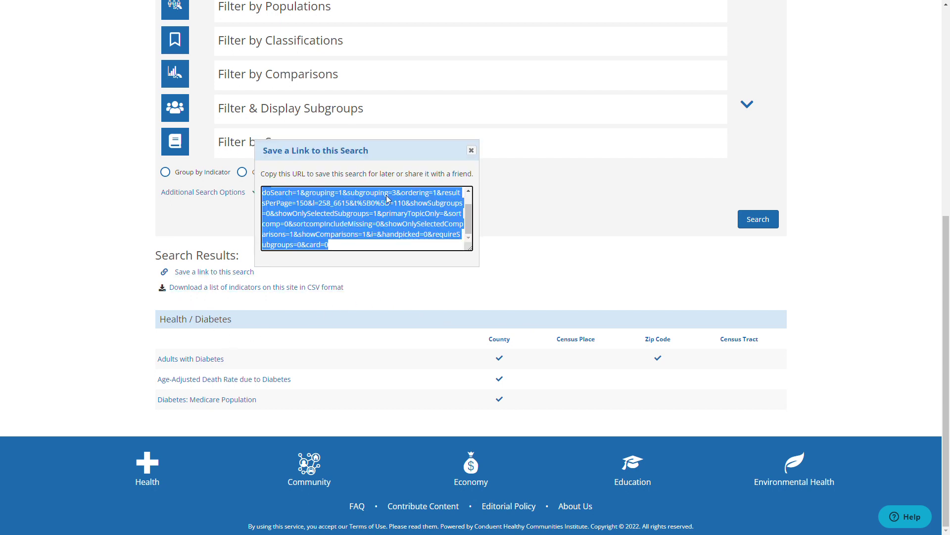